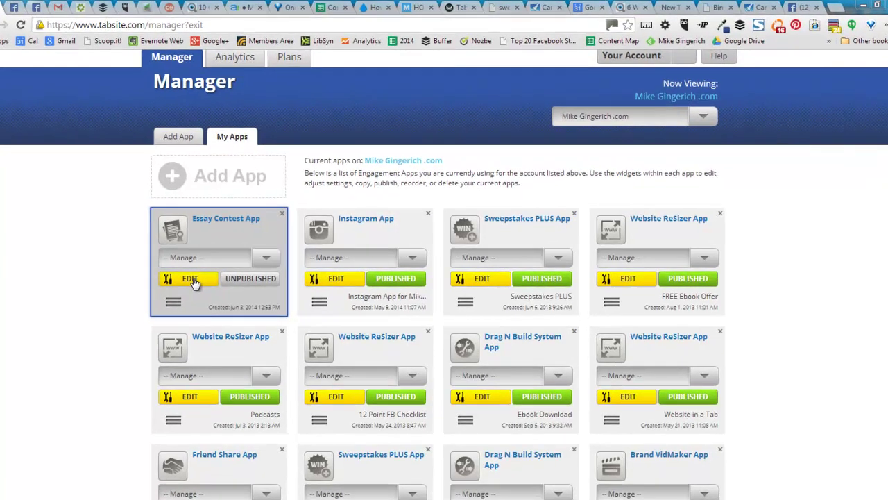
Step: Open the Essay Contest App in the App Builder at its Voting Options section
{"action": "left_click", "coordinate": [190, 279]}
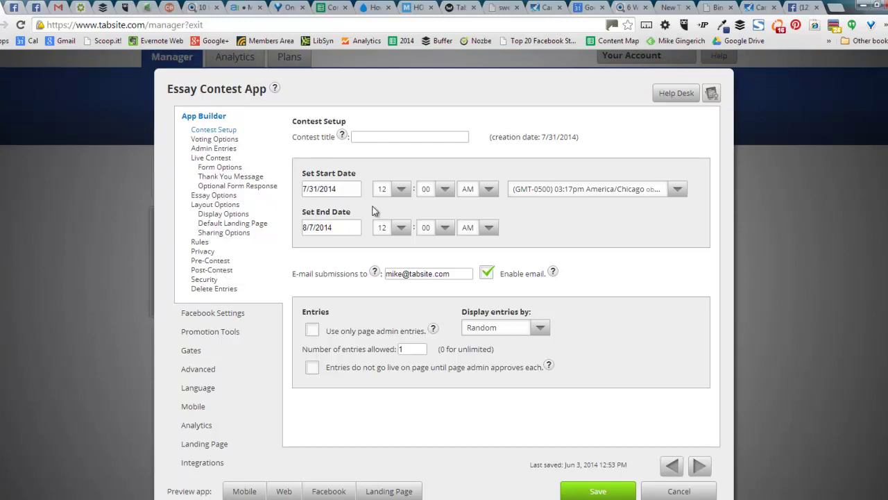
{"action": "left_click", "coordinate": [228, 140]}
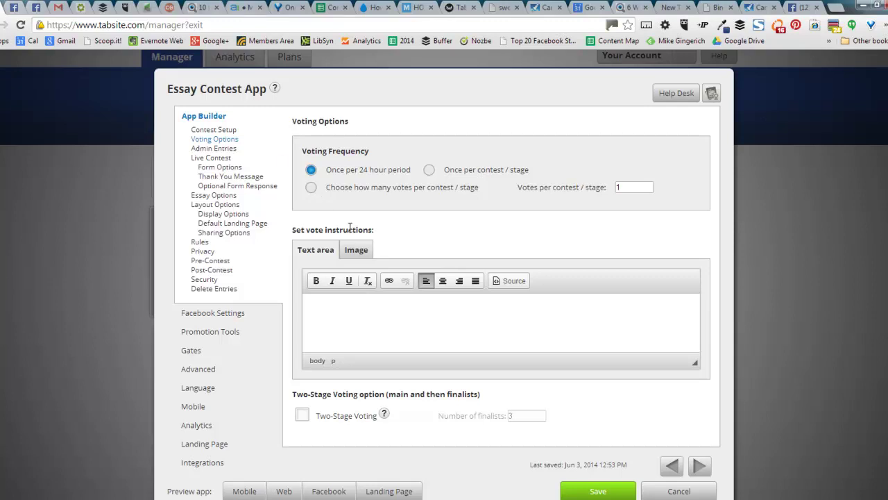
Step: Switch the vote instructions from the text editor to the Image option
{"action": "left_click", "coordinate": [358, 254]}
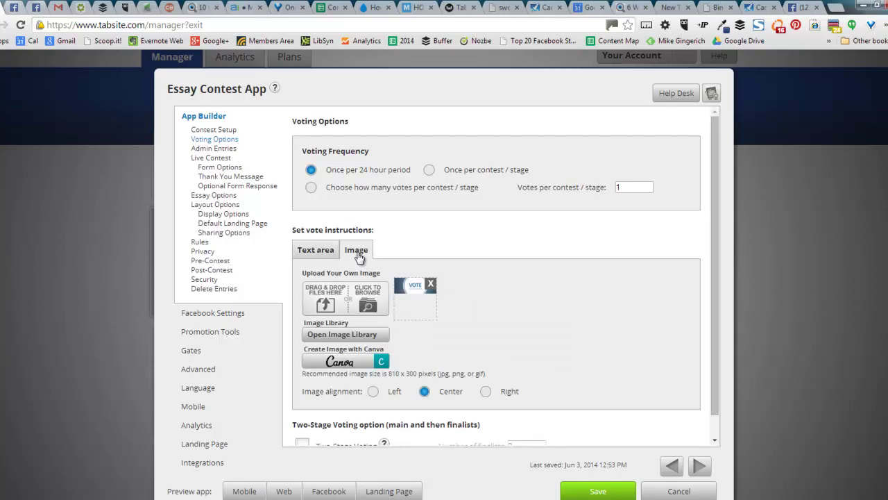
Step: Launch Create Image with Canva to get the pre-designed templates at 810 by 610
{"action": "left_click", "coordinate": [365, 362]}
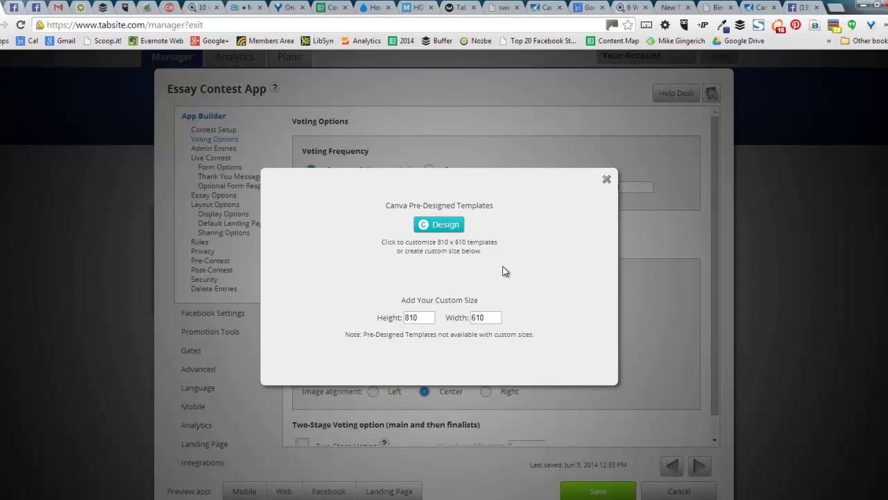
Step: Start a blank Canva design and browse the Text, Background and Uploads panels
{"action": "left_click", "coordinate": [446, 224]}
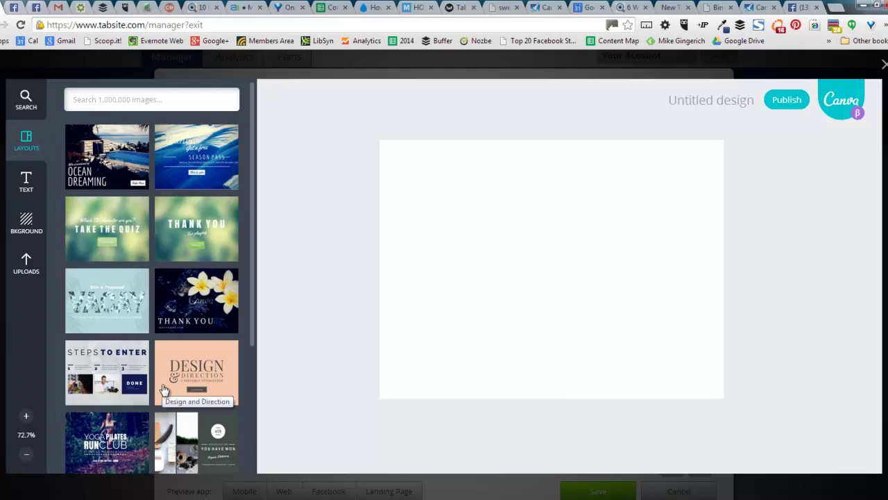
{"action": "left_click", "coordinate": [33, 180]}
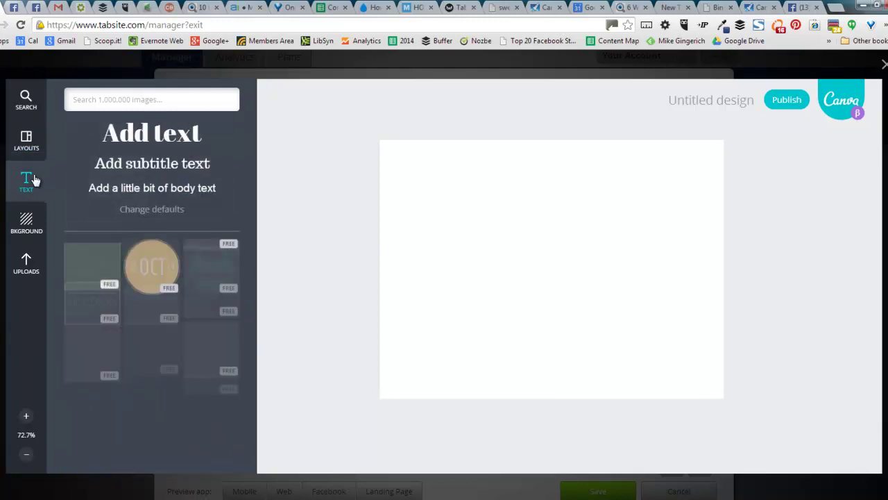
{"action": "left_click", "coordinate": [24, 228]}
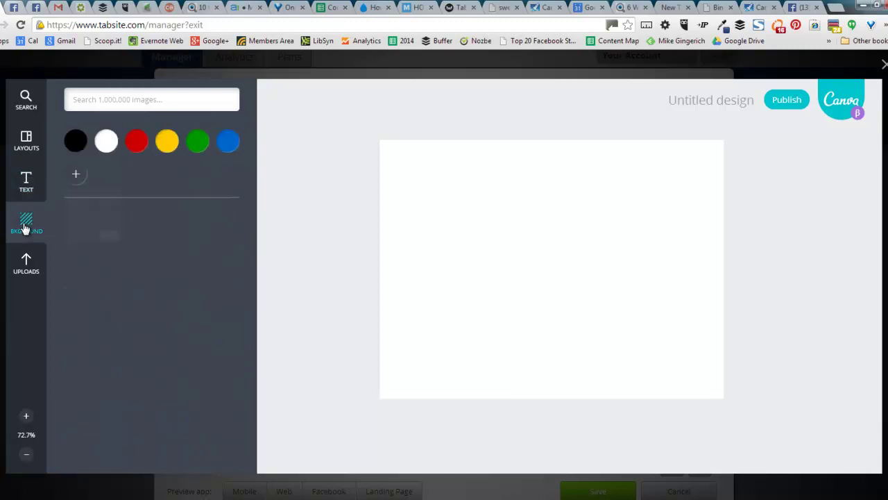
{"action": "left_click", "coordinate": [26, 262]}
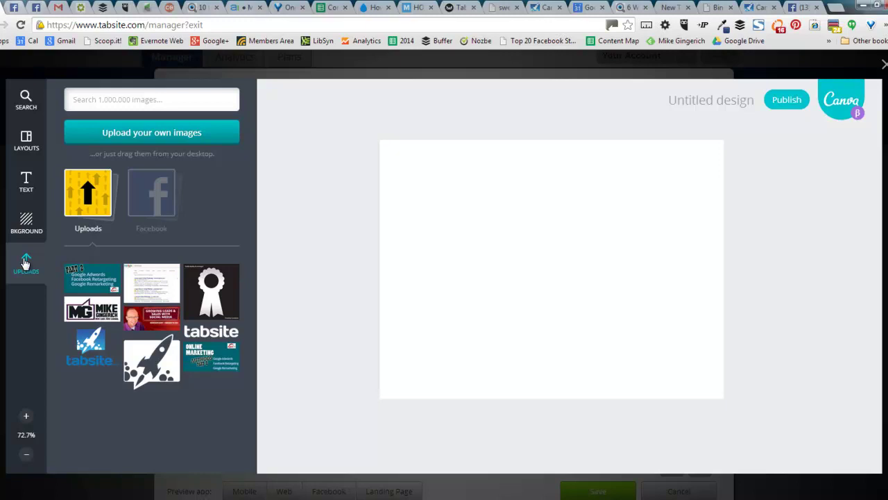
Step: Apply the Steps to Enter layout and edit its TO ENTER title text
{"action": "left_click", "coordinate": [26, 138]}
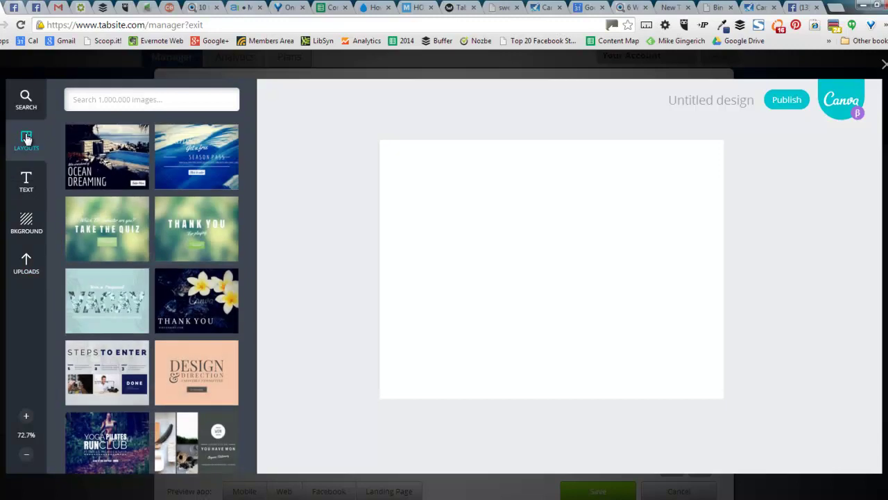
{"action": "left_click", "coordinate": [107, 359]}
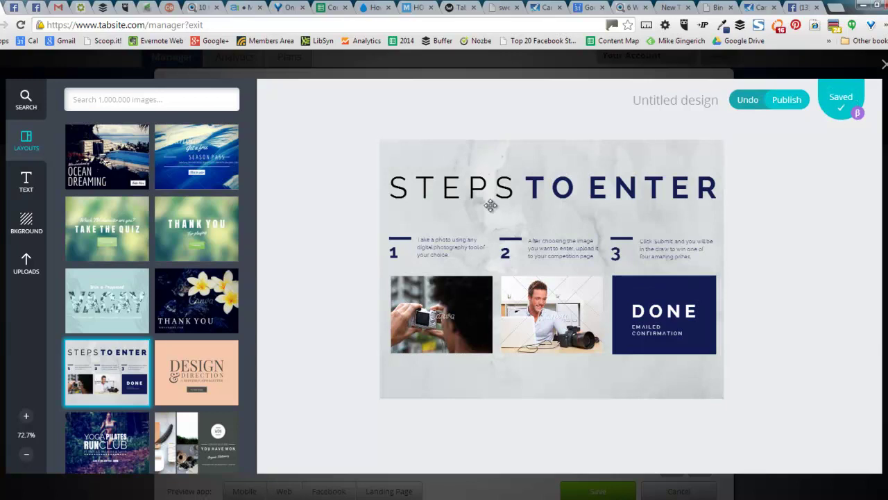
{"action": "left_click", "coordinate": [543, 189]}
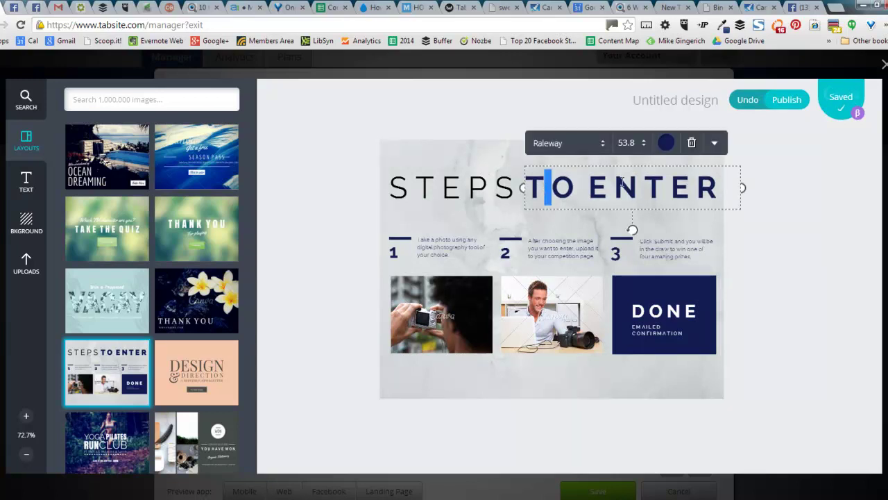
{"action": "left_click", "coordinate": [761, 252]}
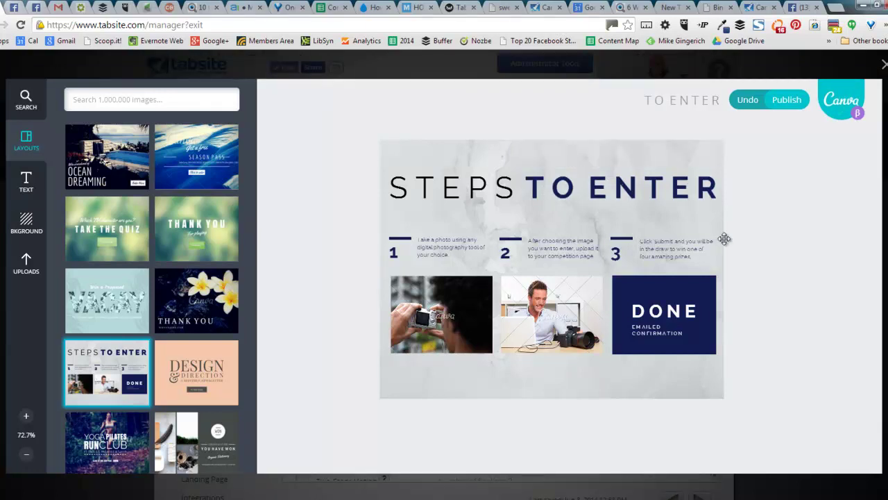
Step: Delete the middle and left photos from the layout
{"action": "left_click", "coordinate": [589, 295]}
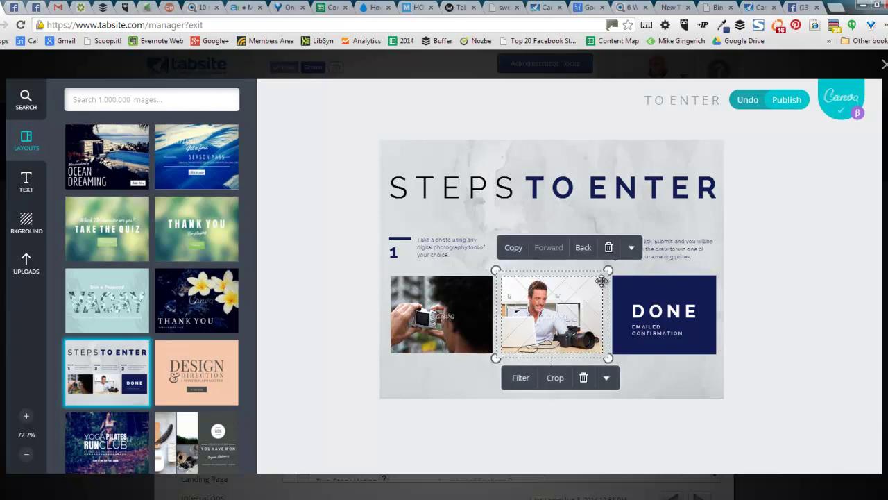
{"action": "left_click", "coordinate": [609, 248]}
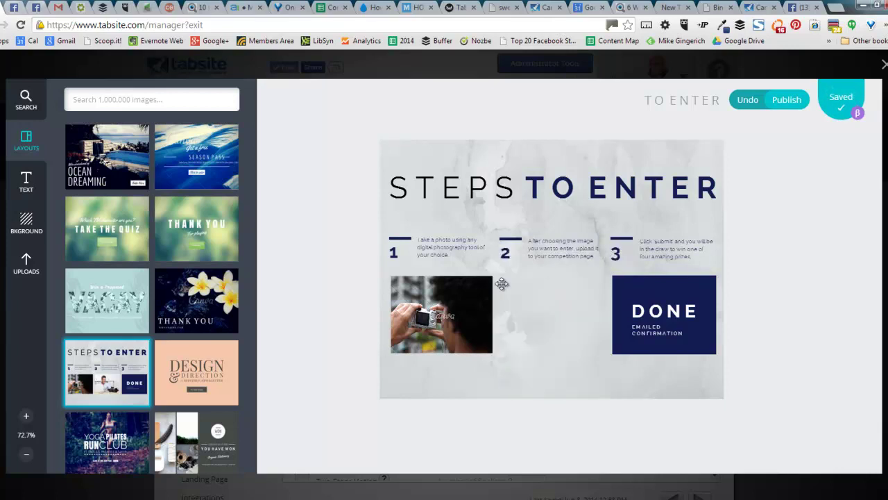
{"action": "left_click", "coordinate": [460, 312]}
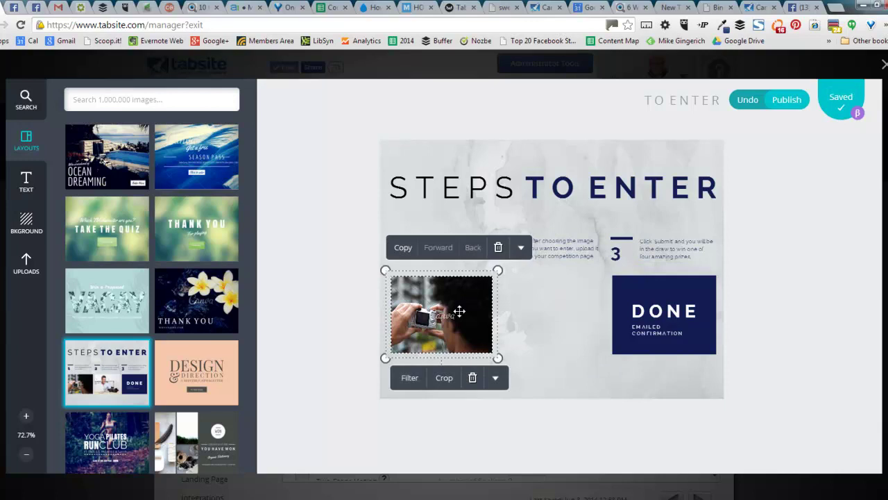
{"action": "left_click", "coordinate": [498, 247]}
Step: Duplicate the navy DONE box twice, placing copies left of DONE and under step 1
{"action": "left_click", "coordinate": [621, 315]}
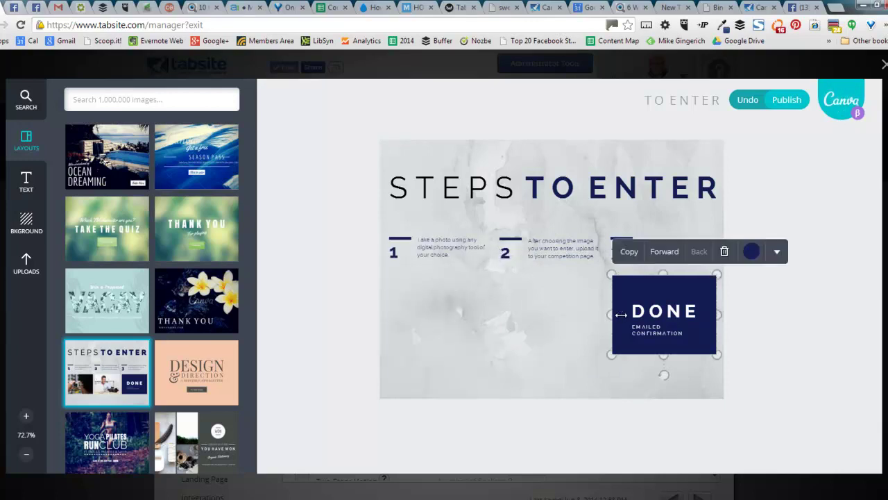
{"action": "left_click", "coordinate": [637, 255]}
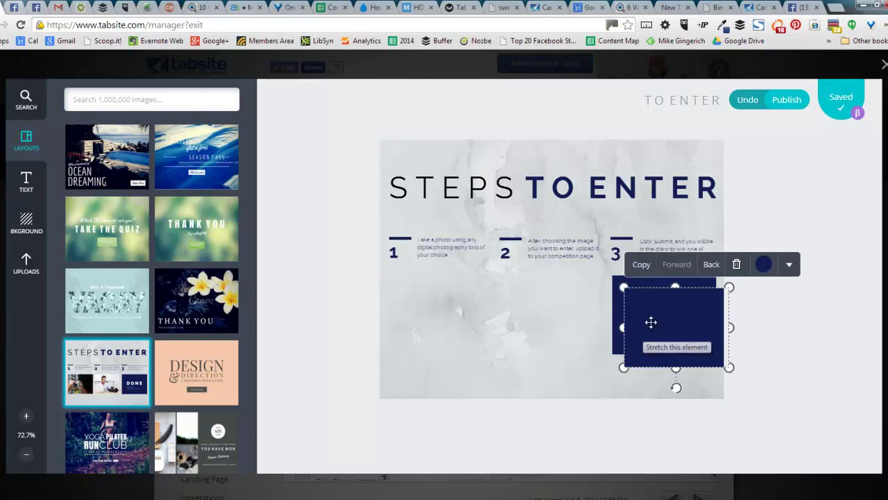
{"action": "left_click_drag", "start_coordinate": [651, 320], "coordinate": [528, 310]}
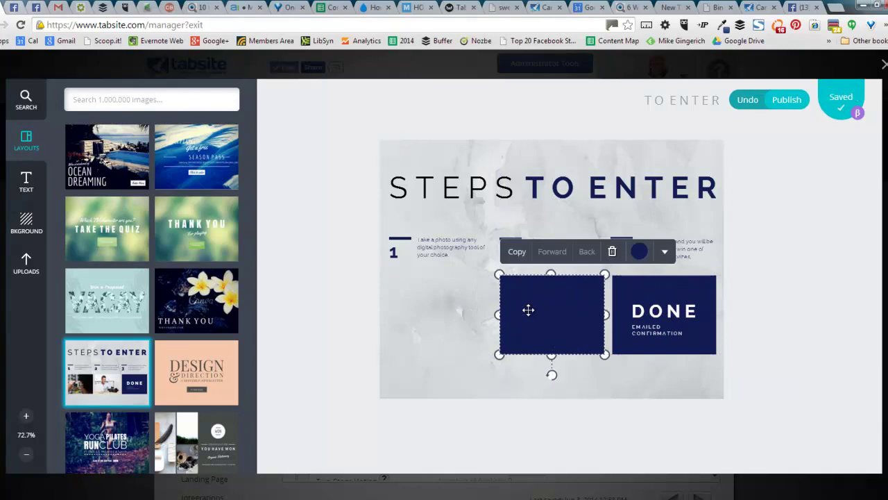
{"action": "left_click", "coordinate": [518, 252]}
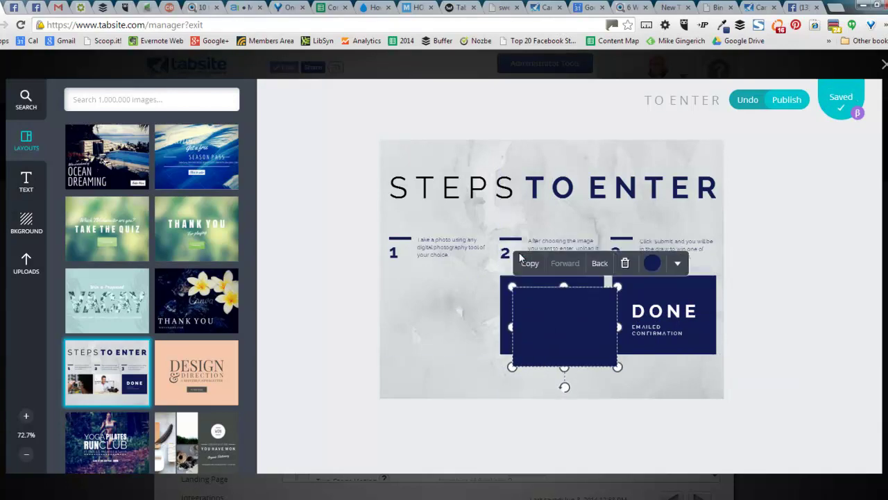
{"action": "left_click_drag", "start_coordinate": [553, 319], "coordinate": [430, 308]}
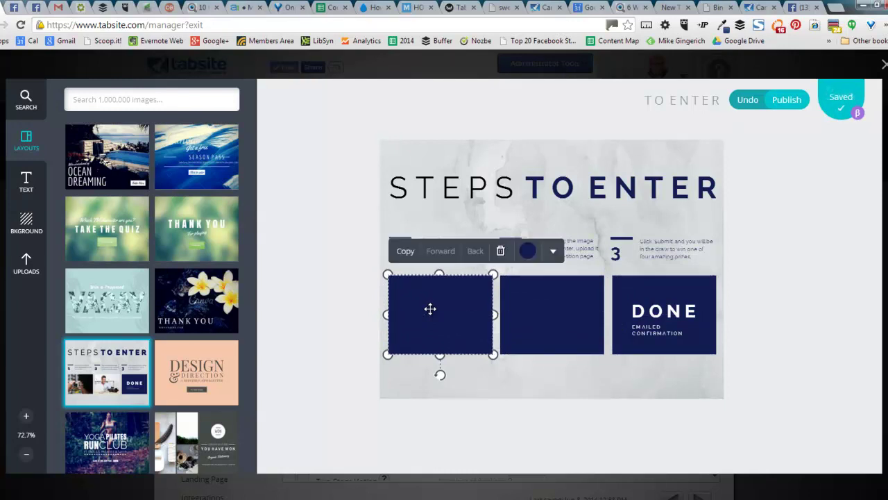
{"action": "left_click", "coordinate": [761, 331]}
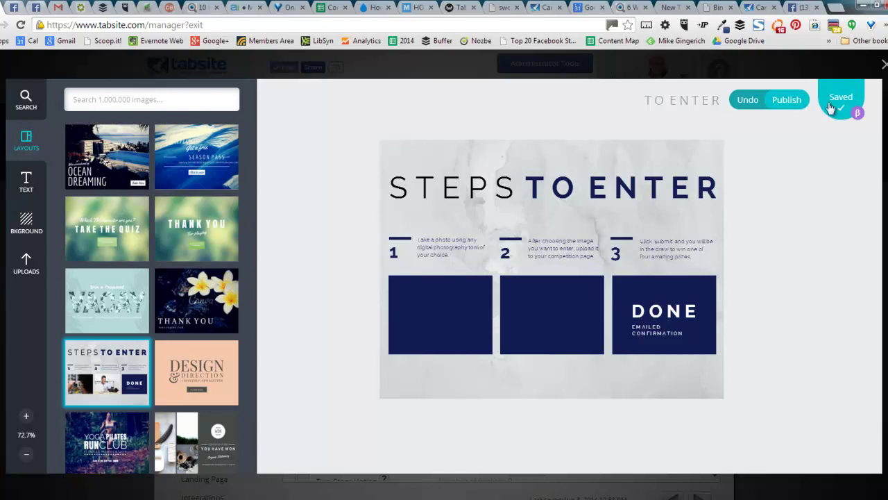
Step: Publish the Steps to Enter design so it becomes the vote-instructions image
{"action": "left_click", "coordinate": [787, 108]}
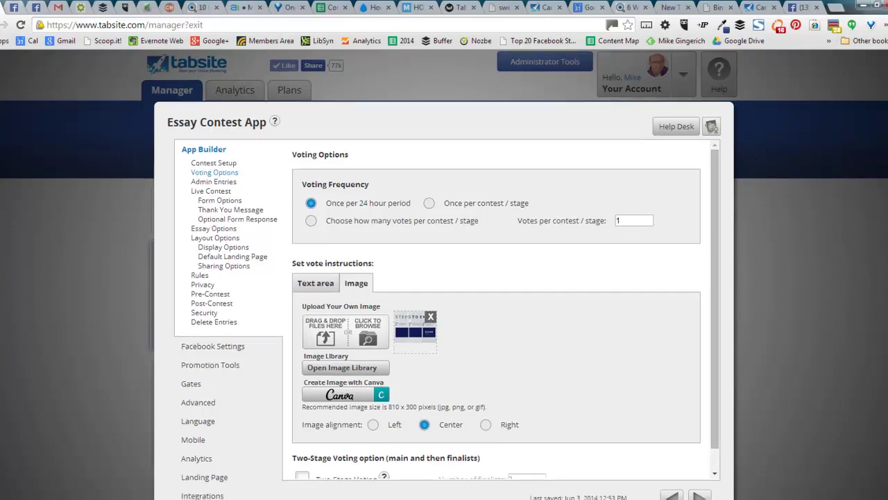
{"action": "scroll", "coordinate": [798, 278], "scroll_direction": "down", "scroll_amount": 1}
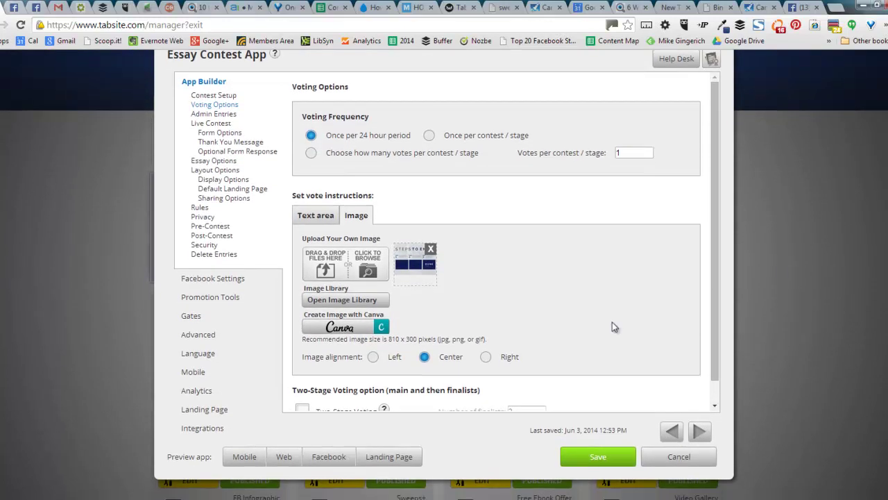
{"action": "left_click", "coordinate": [389, 457]}
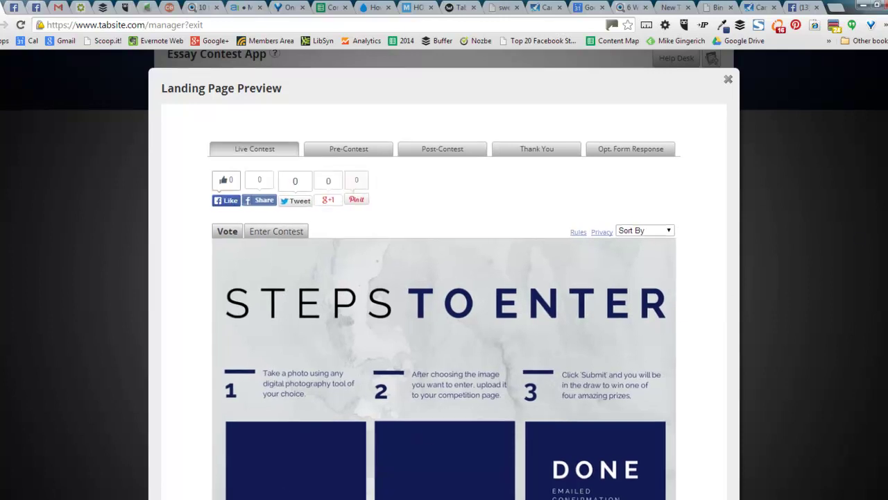
{"action": "scroll", "coordinate": [858, 238], "scroll_direction": "down", "scroll_amount": 1}
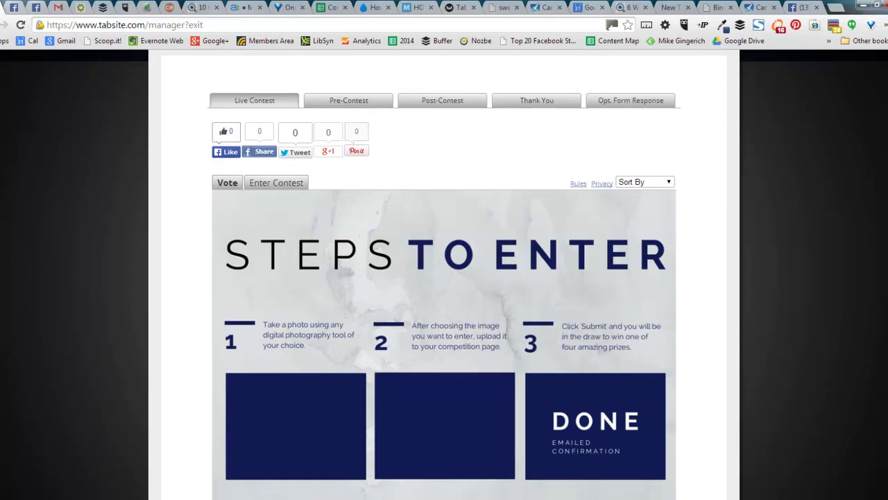
{"action": "scroll", "coordinate": [444, 278], "scroll_direction": "down", "scroll_amount": 3}
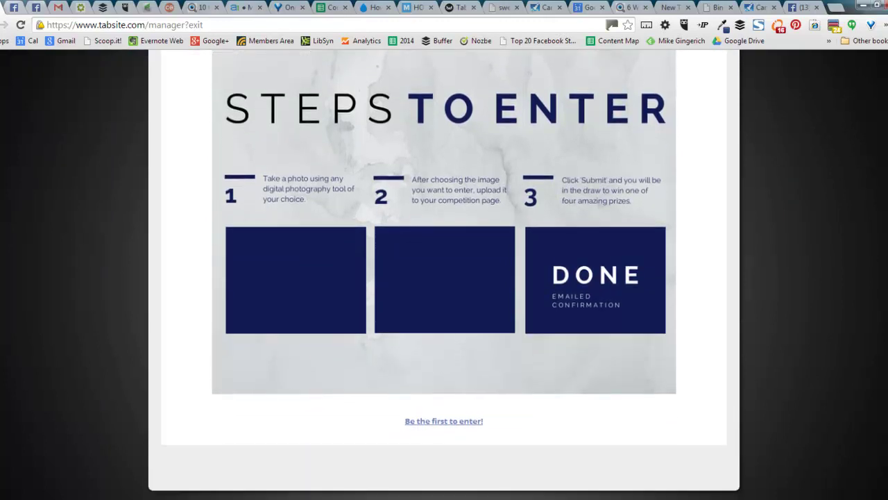
{"action": "scroll", "coordinate": [444, 278], "scroll_direction": "up", "scroll_amount": 2}
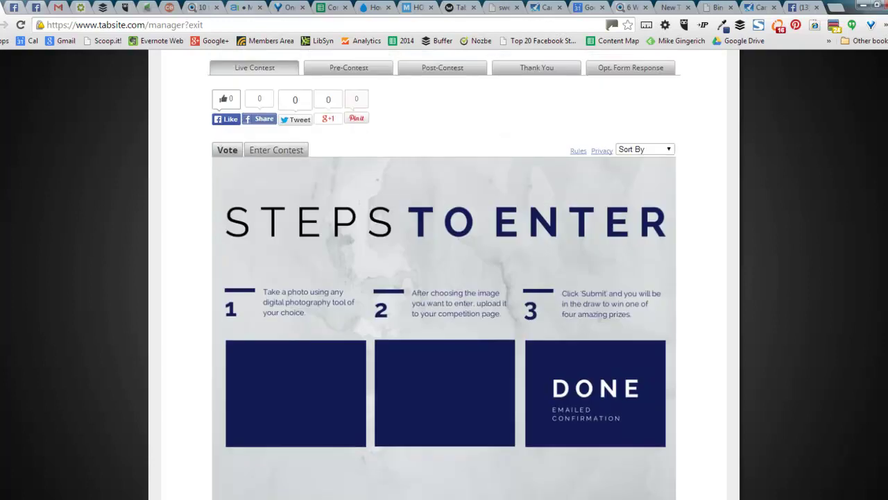
{"action": "scroll", "coordinate": [444, 277], "scroll_direction": "up", "scroll_amount": 2}
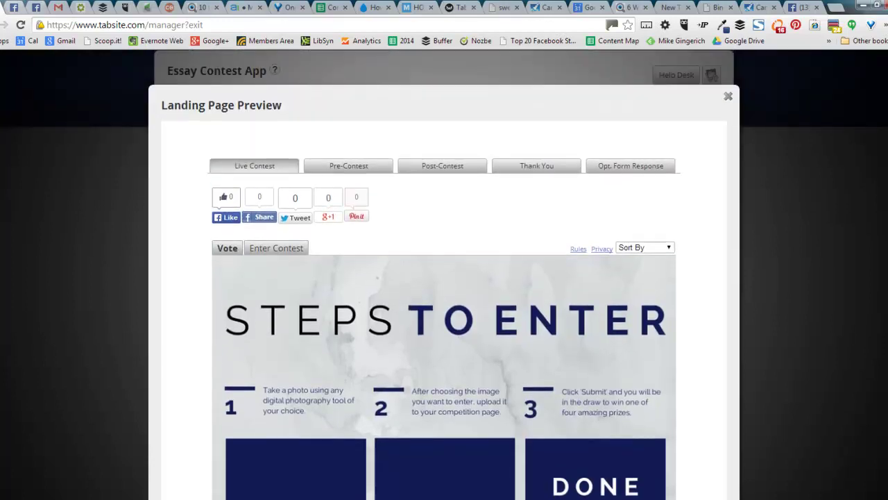
Step: Close the landing preview, enable Image on the Pre-Contest page and show its image settings
{"action": "left_click", "coordinate": [729, 97]}
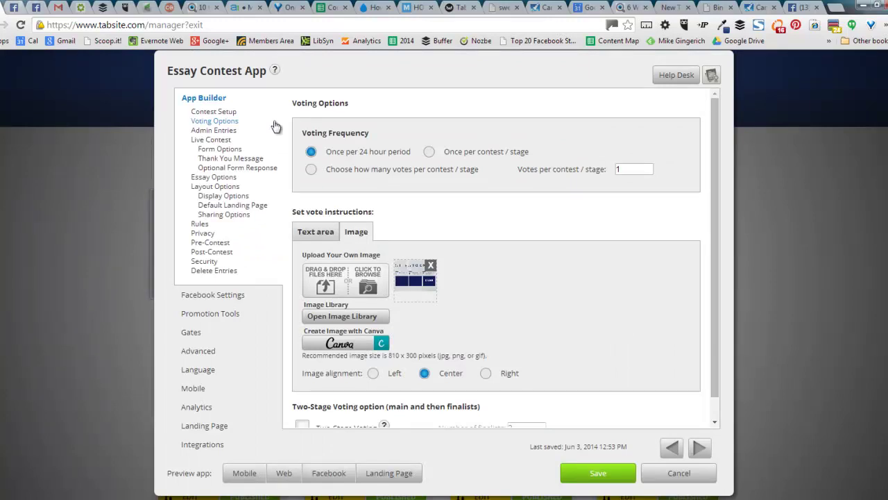
{"action": "left_click", "coordinate": [222, 244]}
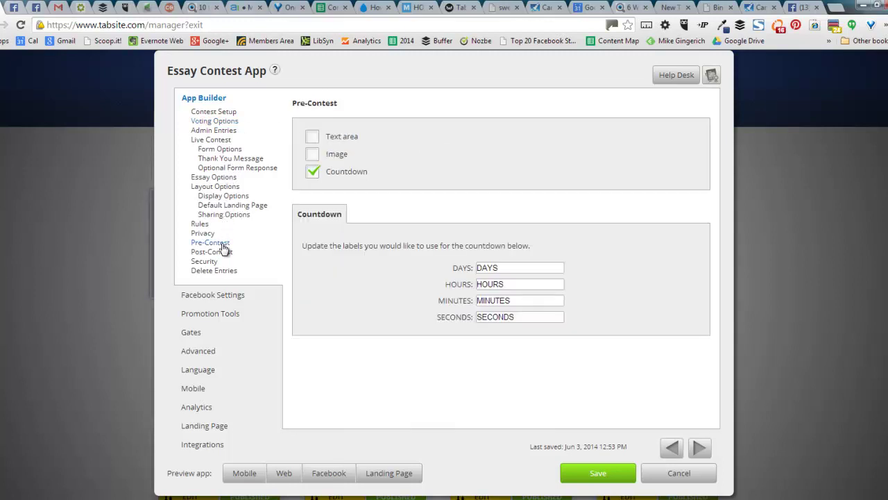
{"action": "left_click", "coordinate": [312, 154]}
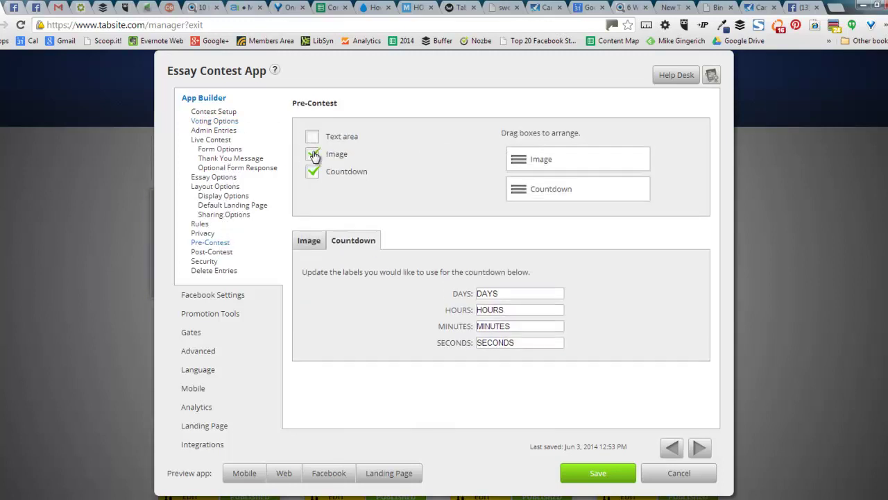
{"action": "left_click", "coordinate": [311, 242]}
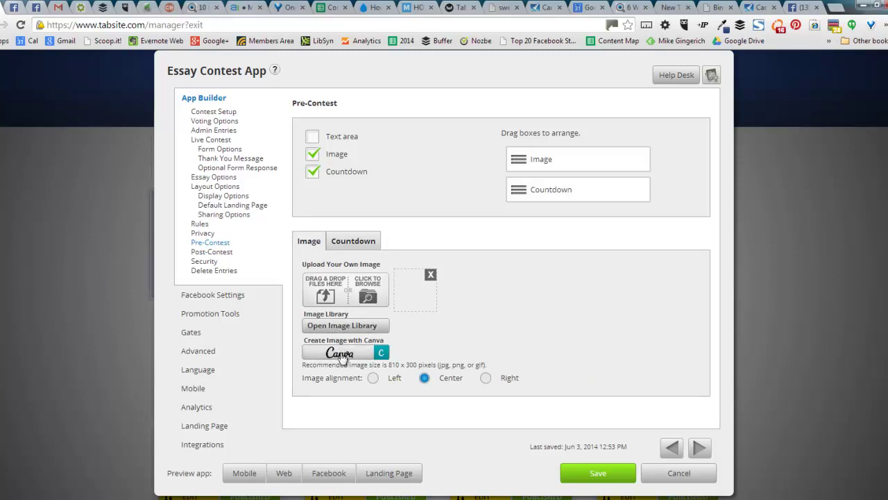
Step: Save the Essay Contest App and dismiss the saved confirmation
{"action": "left_click", "coordinate": [594, 475]}
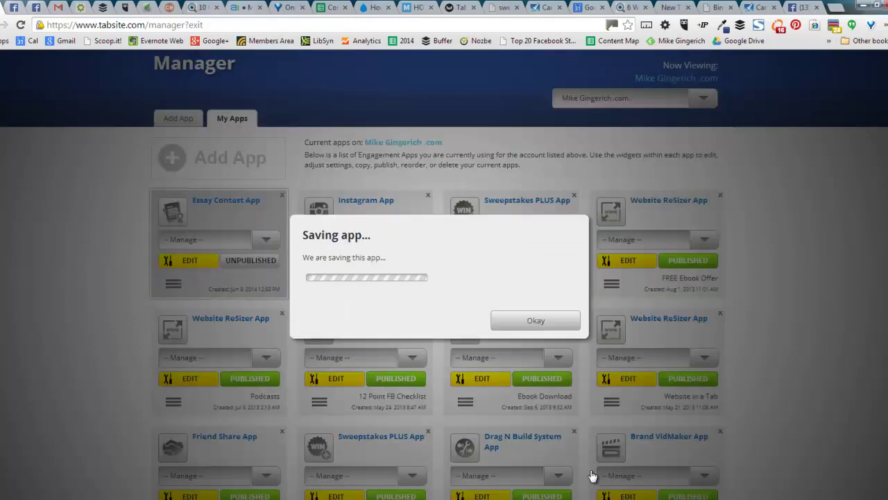
{"action": "left_click", "coordinate": [535, 319]}
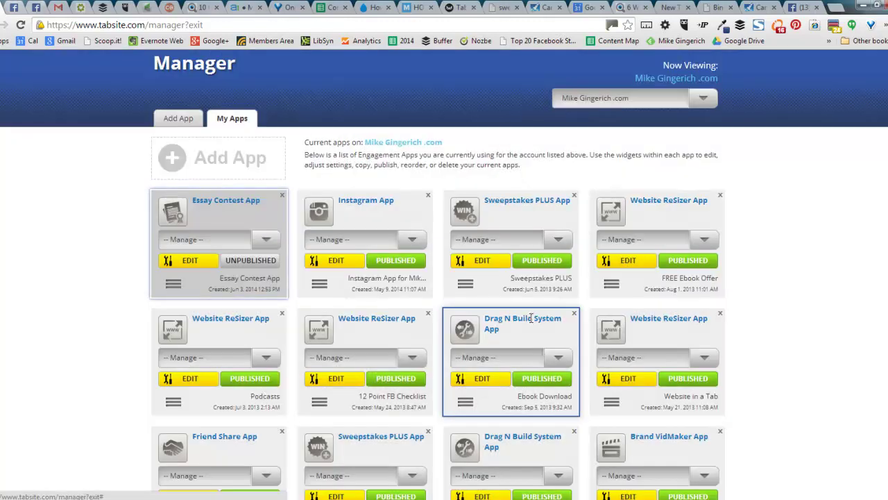